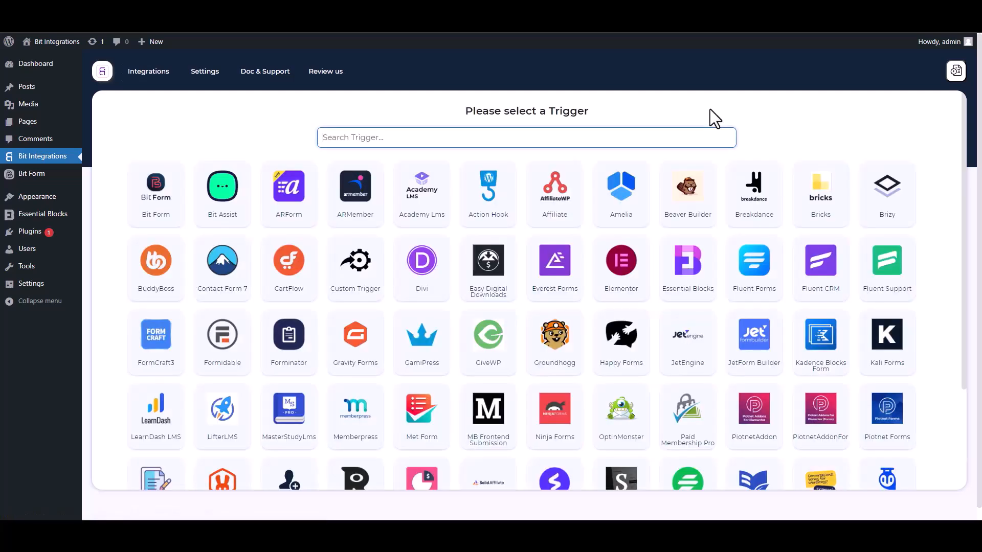
Choose Essential Blocks as the trigger and start fetching a form submission.
{"action": "type", "text": "ess"}
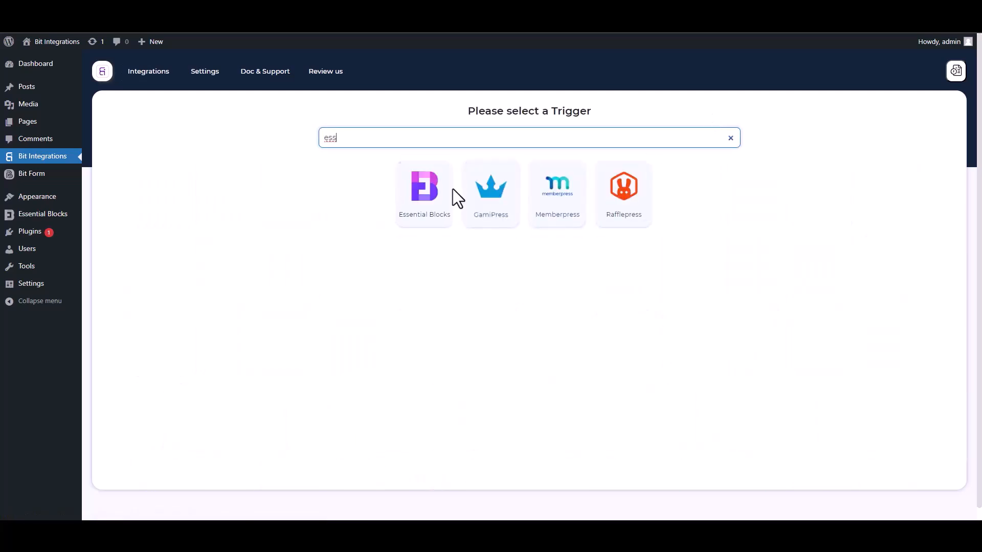
{"action": "left_click", "coordinate": [420, 220]}
{"action": "left_click", "coordinate": [528, 238]}
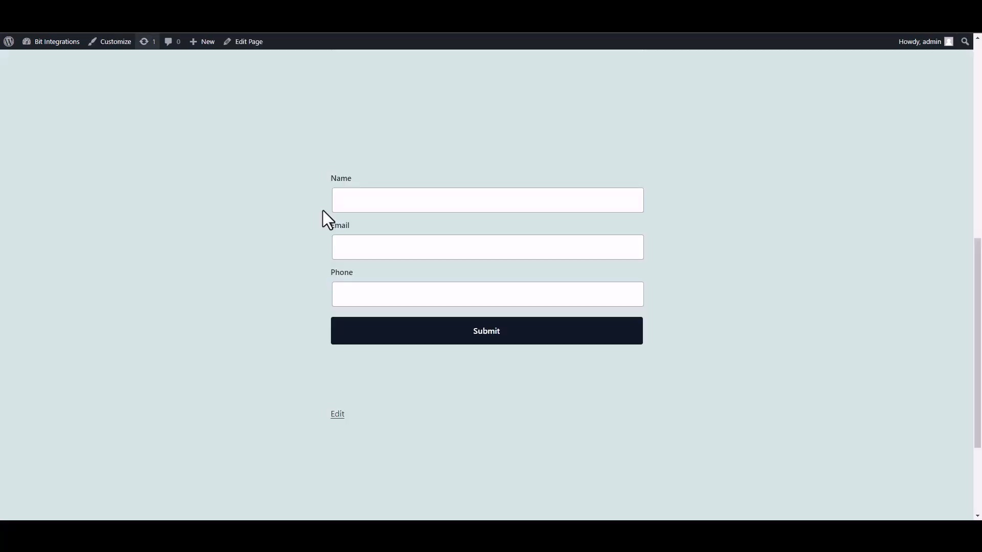
Submit the front-end form with name 'test', a test e-mail and a test phone number.
{"action": "left_click", "coordinate": [421, 209]}
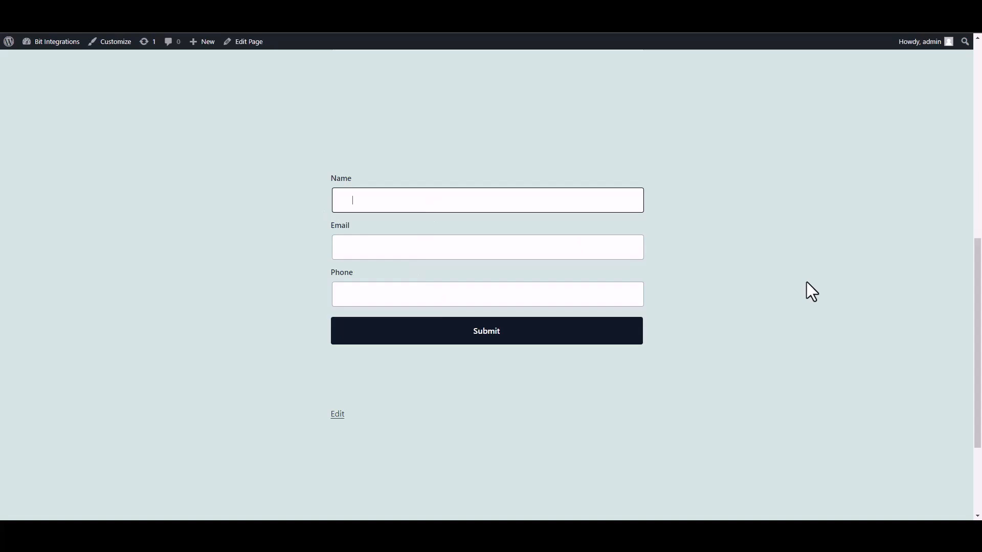
{"action": "type", "text": "test"}
{"action": "left_click", "coordinate": [588, 248]}
{"action": "type", "text": "test@"}
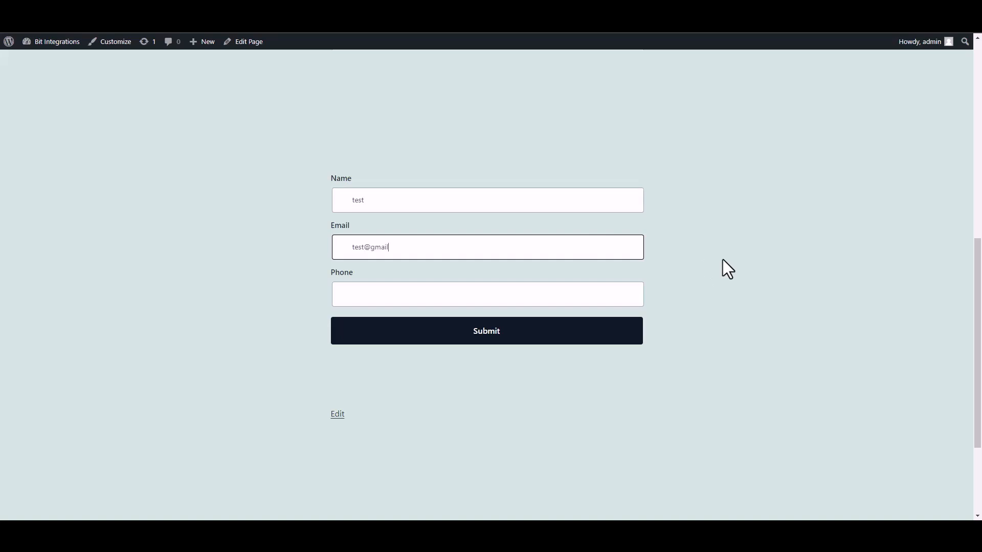
{"action": "left_click", "coordinate": [589, 299]}
{"action": "type", "text": "58566255"}
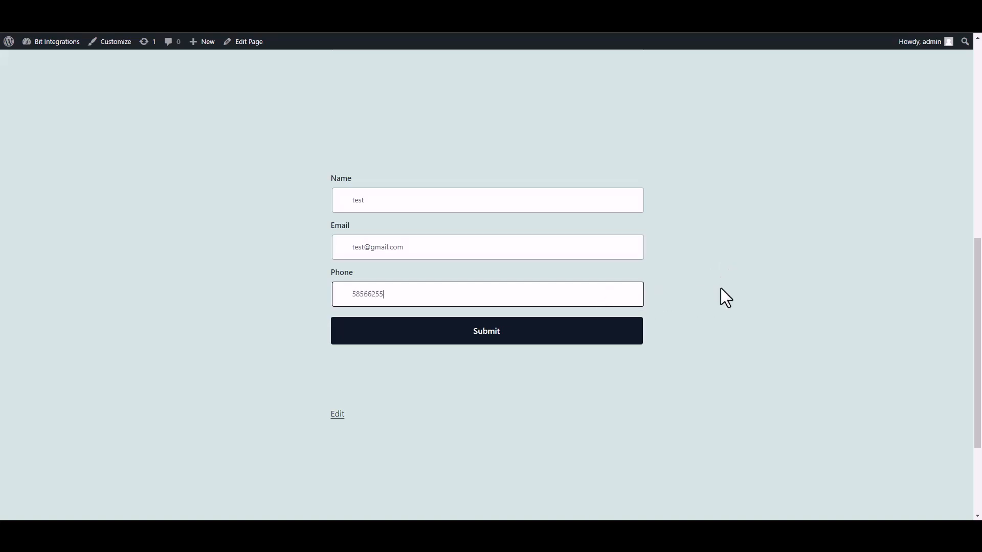
{"action": "left_click", "coordinate": [630, 337]}
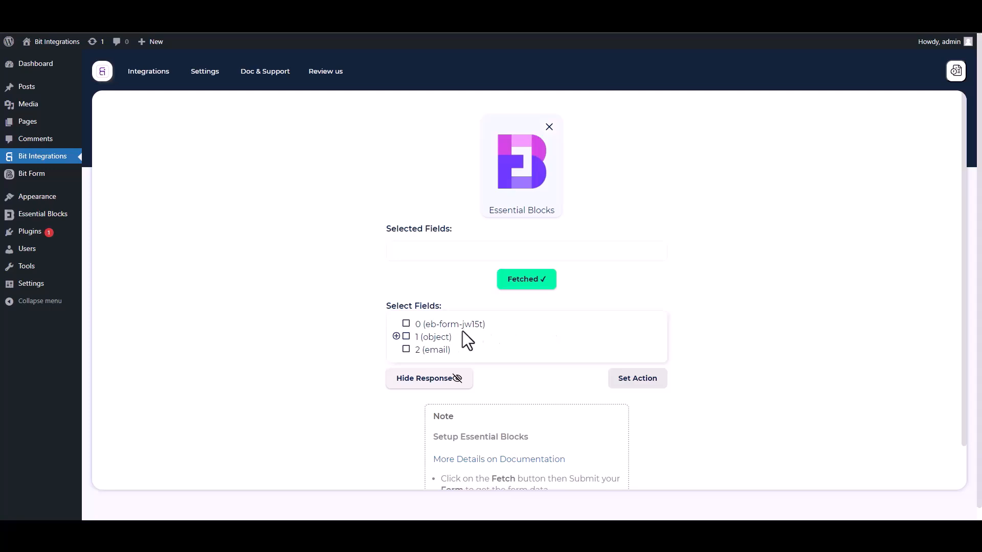
Select field 0 plus the Name, Email and Phone sub-fields of field 1.
{"action": "left_click_drag", "start_coordinate": [487, 324], "coordinate": [410, 324]}
{"action": "left_click", "coordinate": [420, 322]}
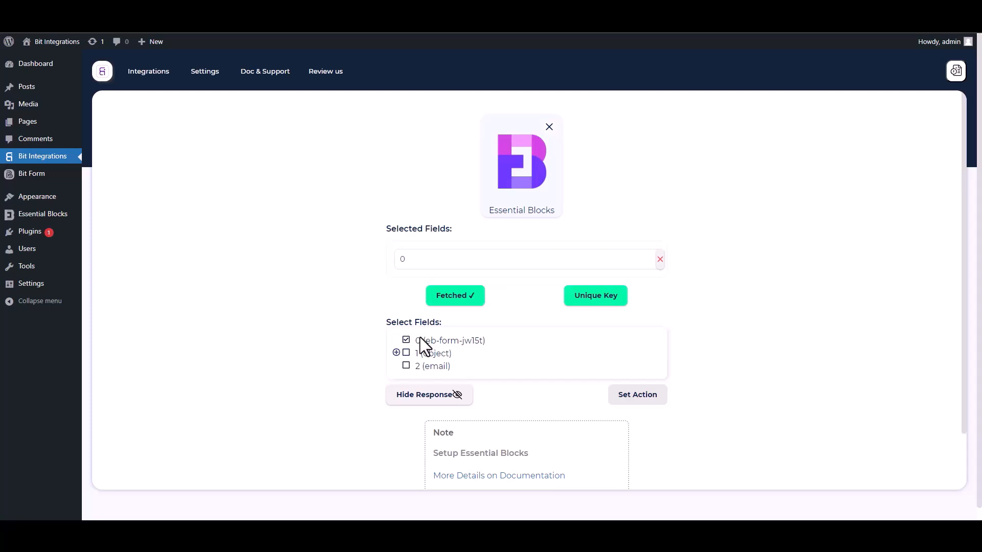
{"action": "left_click", "coordinate": [397, 353]}
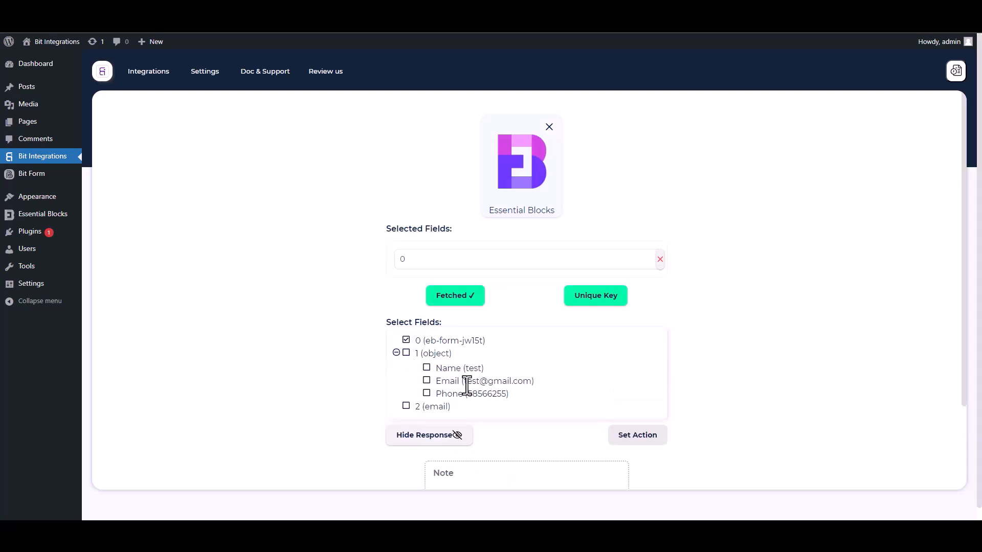
{"action": "left_click", "coordinate": [427, 369]}
{"action": "left_click", "coordinate": [428, 407]}
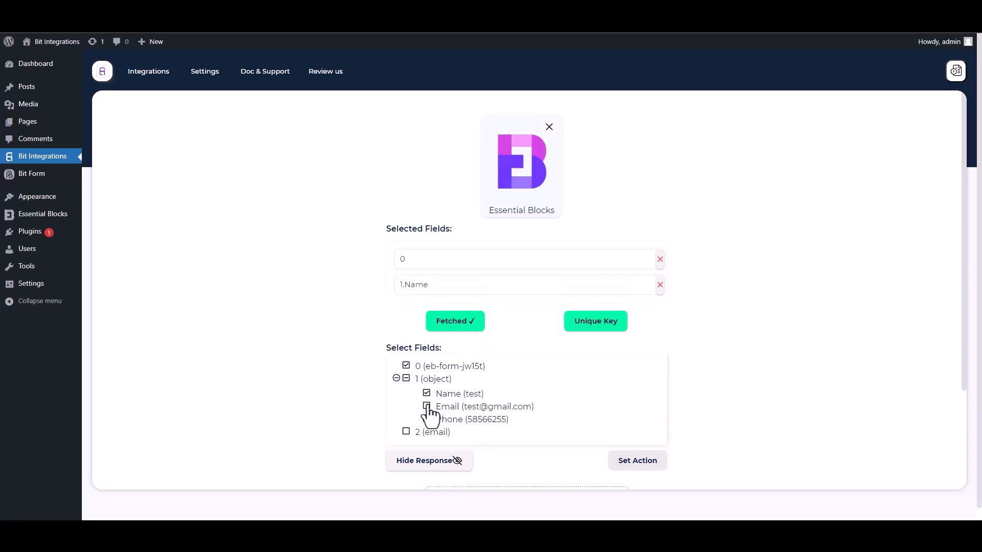
{"action": "left_click", "coordinate": [427, 445]}
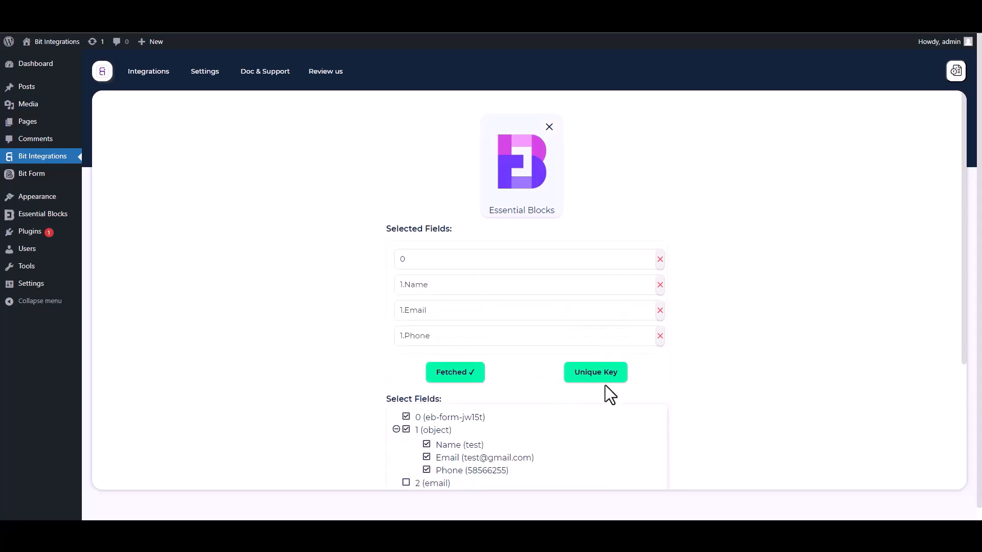
Set field 0 as the unique primary key.
{"action": "left_click_drag", "start_coordinate": [958, 326], "coordinate": [963, 396]}
{"action": "left_click", "coordinate": [600, 279]}
{"action": "left_click", "coordinate": [483, 281]}
{"action": "left_click", "coordinate": [413, 307]}
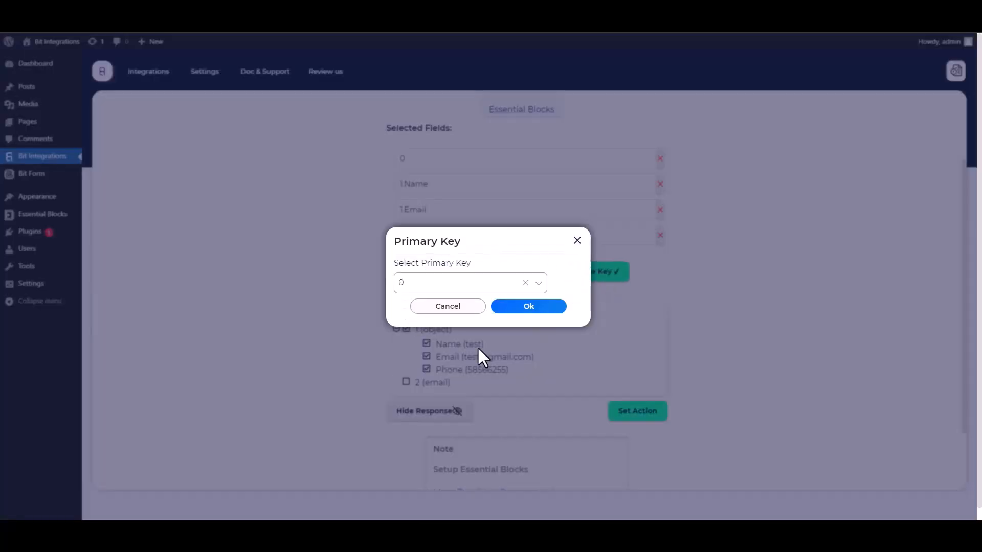
{"action": "left_click", "coordinate": [524, 308]}
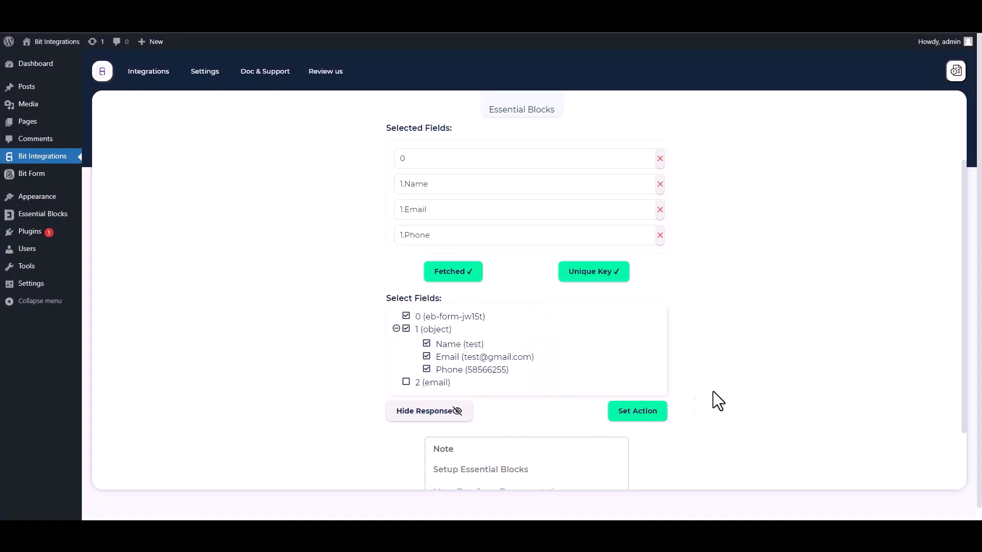
Search 'zoho' and pick Zoho Sheet as the action app.
{"action": "left_click", "coordinate": [663, 415]}
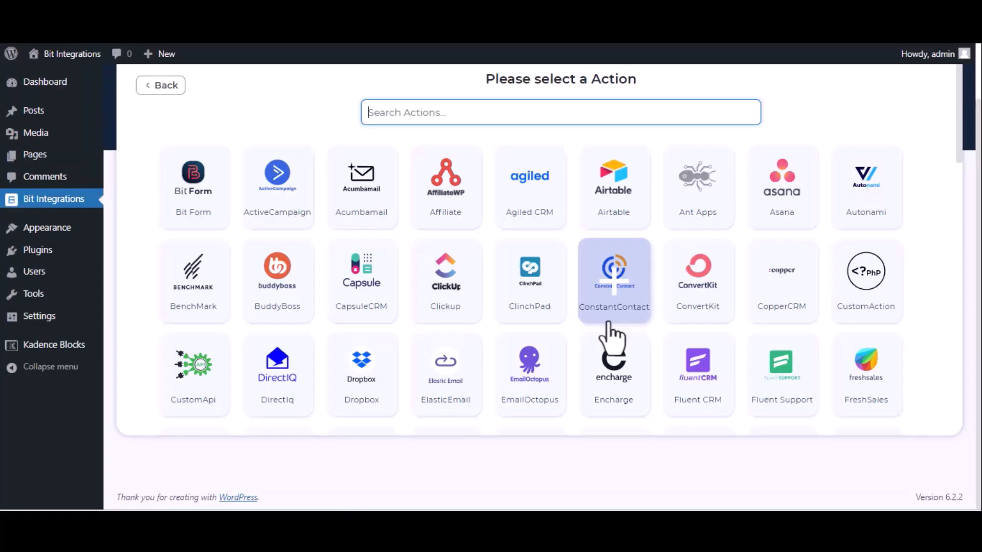
{"action": "type", "text": "zoho"}
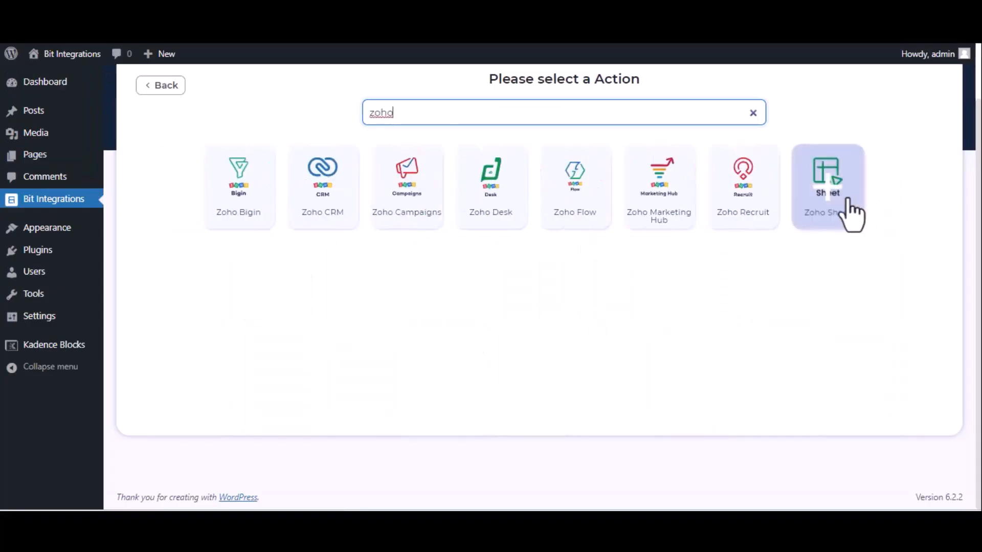
{"action": "left_click", "coordinate": [850, 215]}
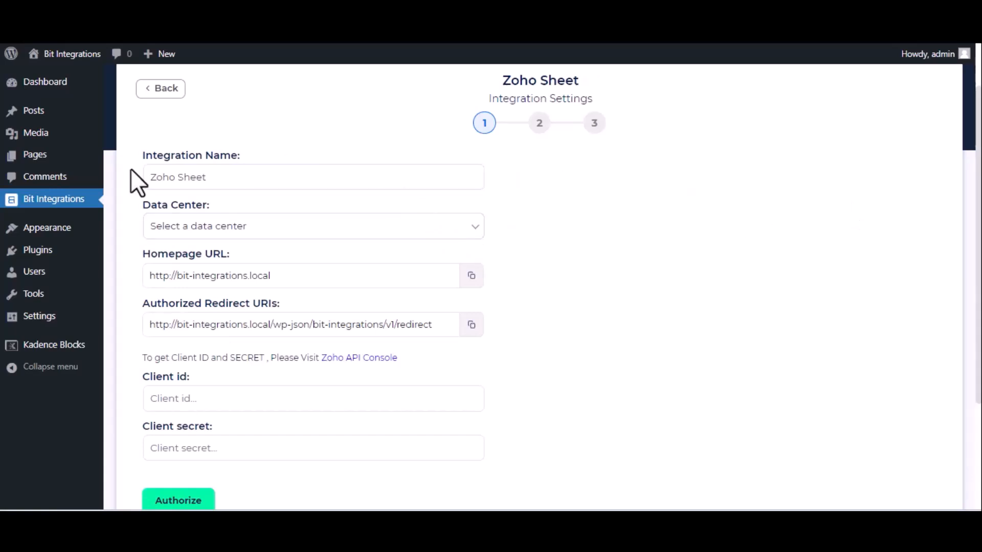
Set the data center to zoho.com and open the Zoho API Console link.
{"action": "left_click", "coordinate": [294, 233]}
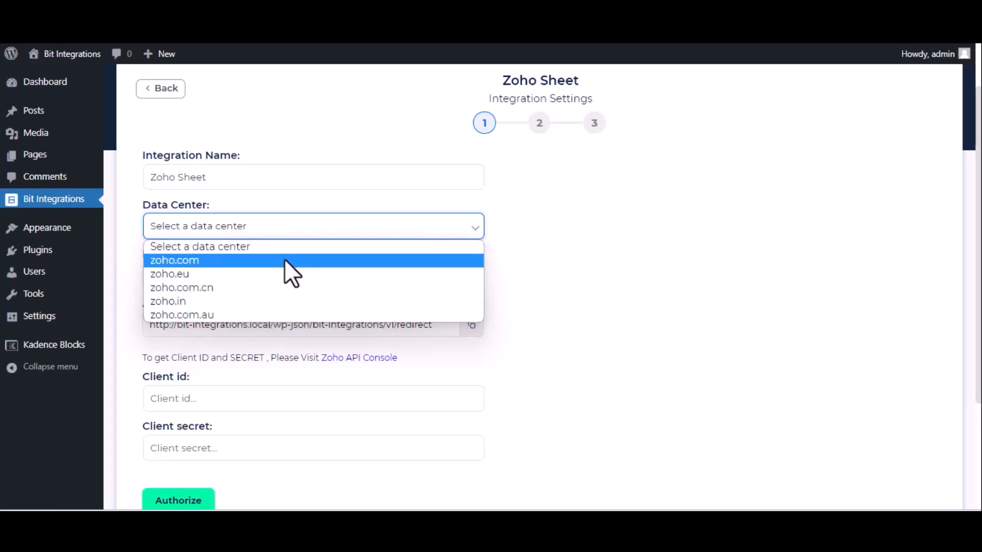
{"action": "left_click", "coordinate": [284, 258]}
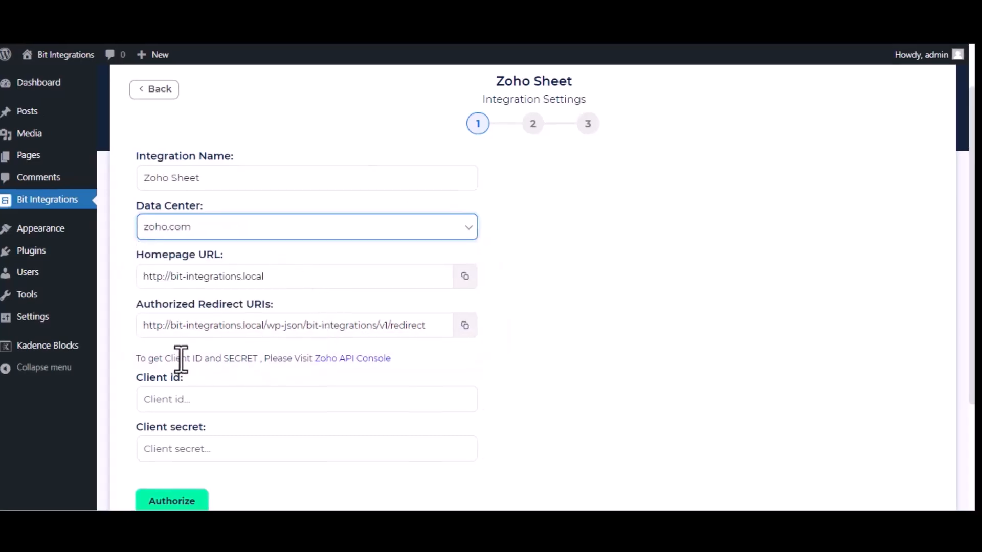
{"action": "left_click", "coordinate": [365, 359]}
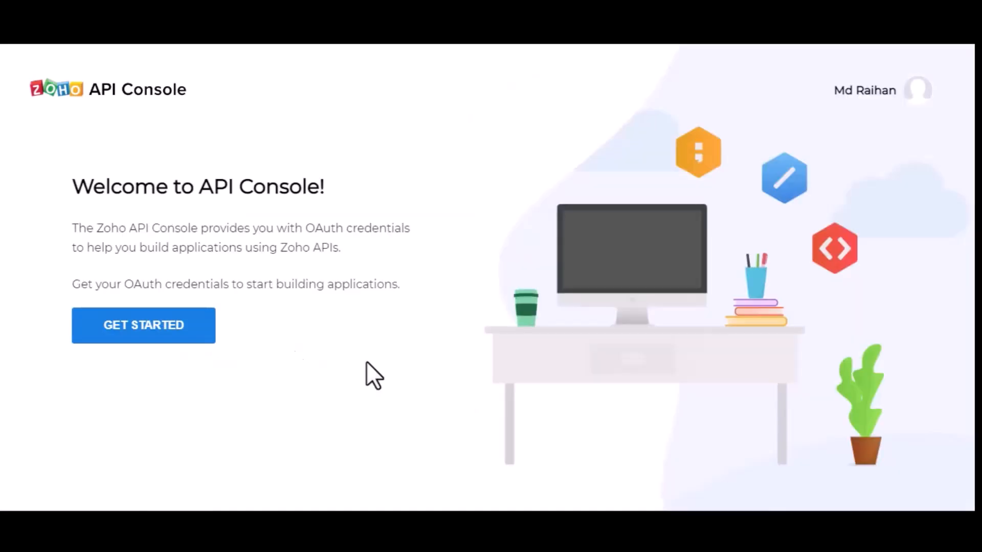
Start a Server-based Applications client in Zoho API Console named 'Bit Integrations'.
{"action": "left_click", "coordinate": [117, 323]}
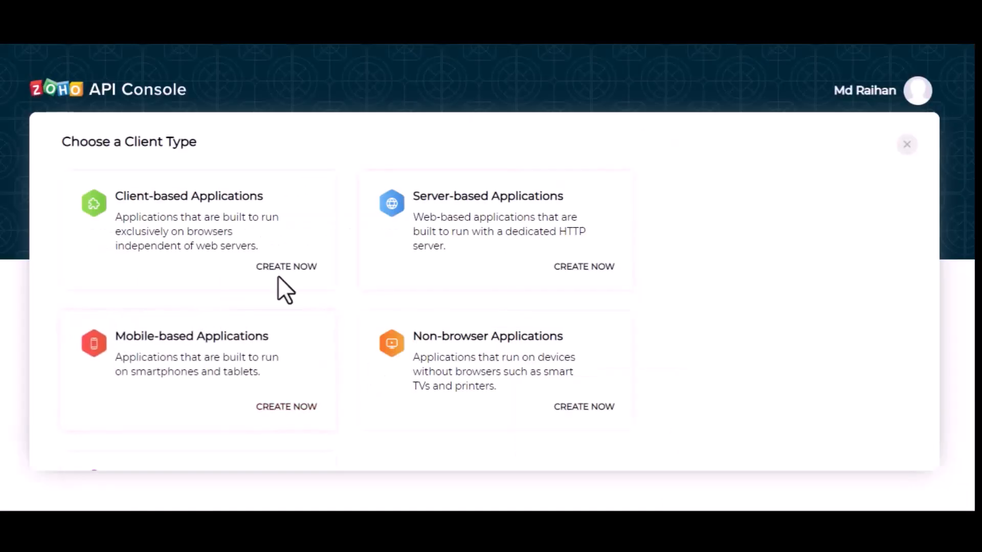
{"action": "left_click", "coordinate": [503, 213]}
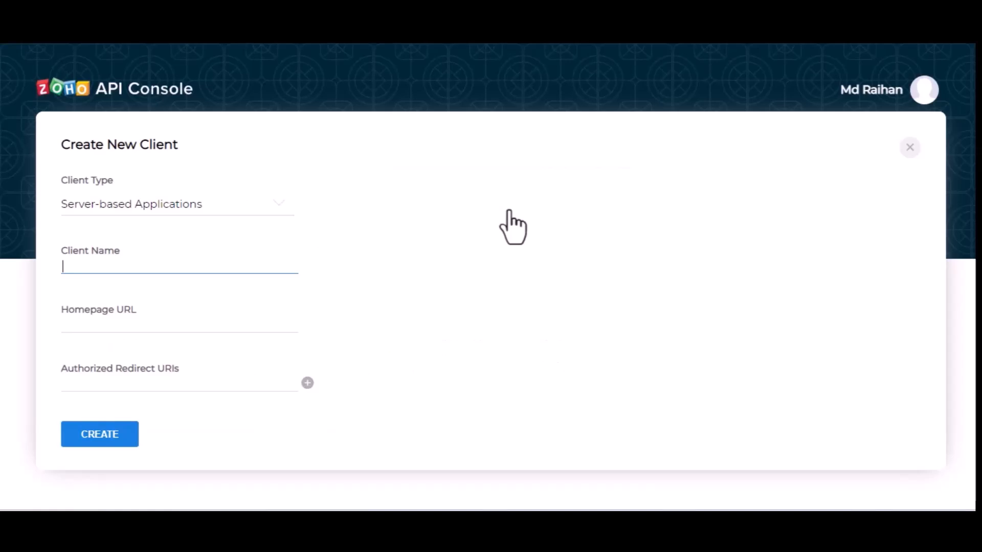
{"action": "type", "text": "Bit Intergrtions"}
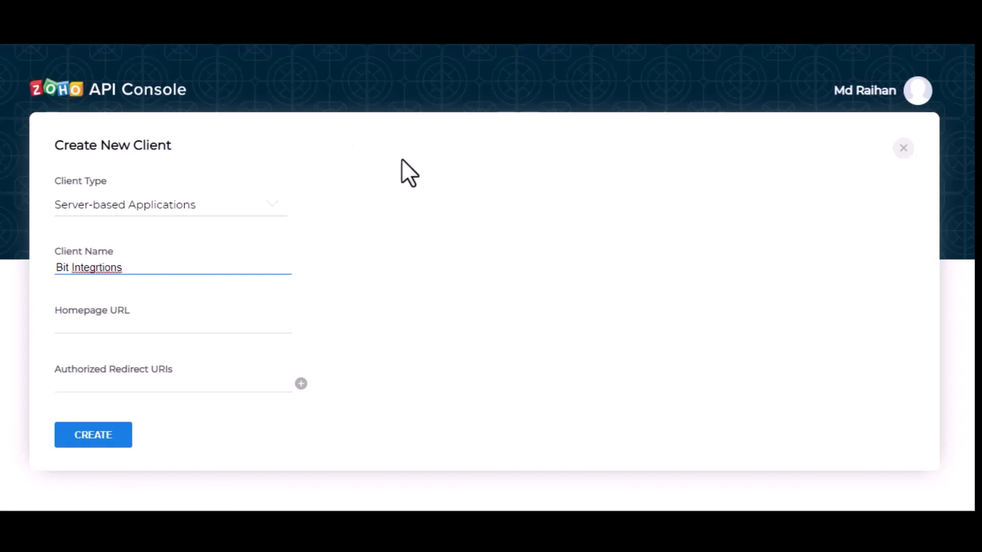
{"action": "key", "text": "Left"}
{"action": "key", "text": "Left"}
{"action": "key", "text": "Left"}
{"action": "key", "text": "Left"}
{"action": "key", "text": "Left"}
{"action": "type", "text": "a"}
{"action": "left_click", "coordinate": [171, 329]}
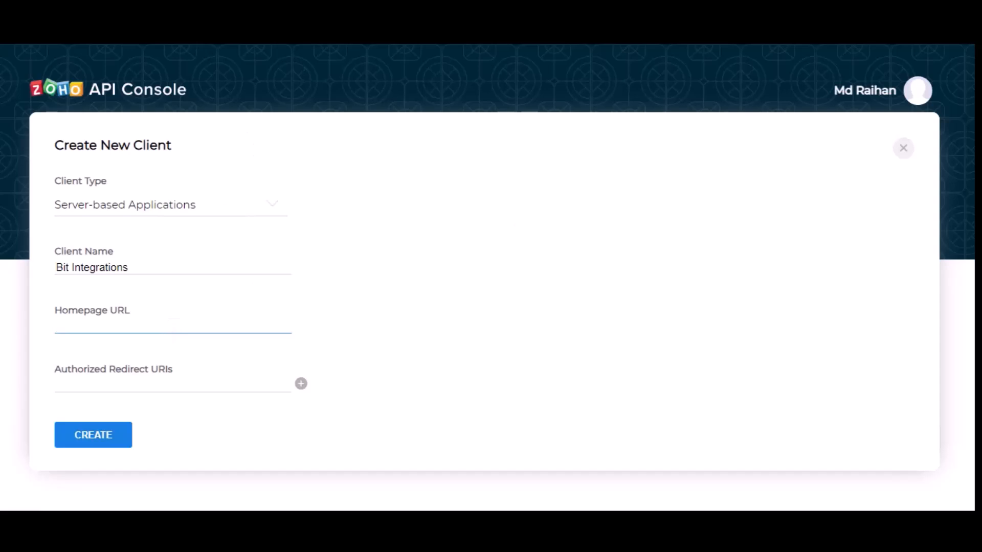
{"action": "left_click", "coordinate": [211, 20]}
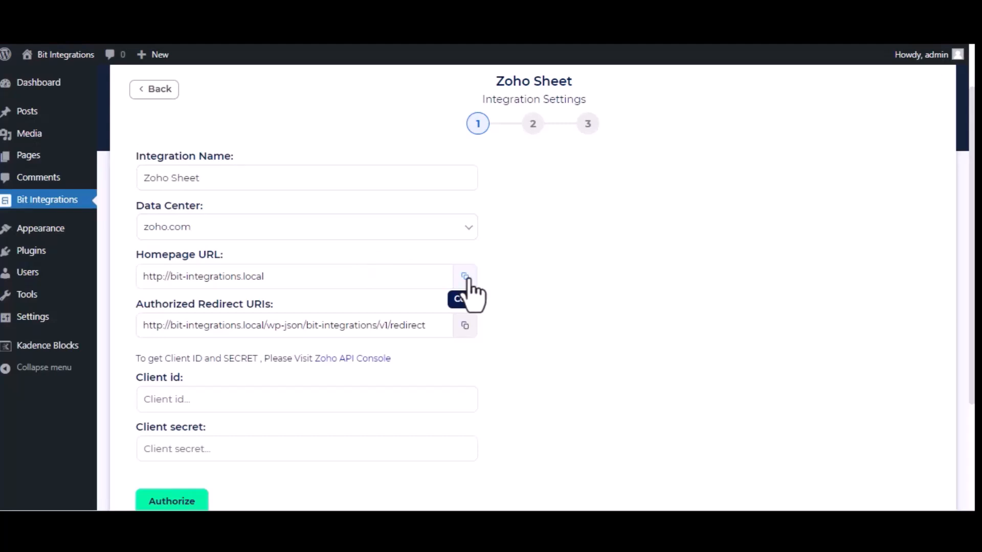
{"action": "left_click", "coordinate": [468, 279]}
{"action": "left_click", "coordinate": [432, 23]}
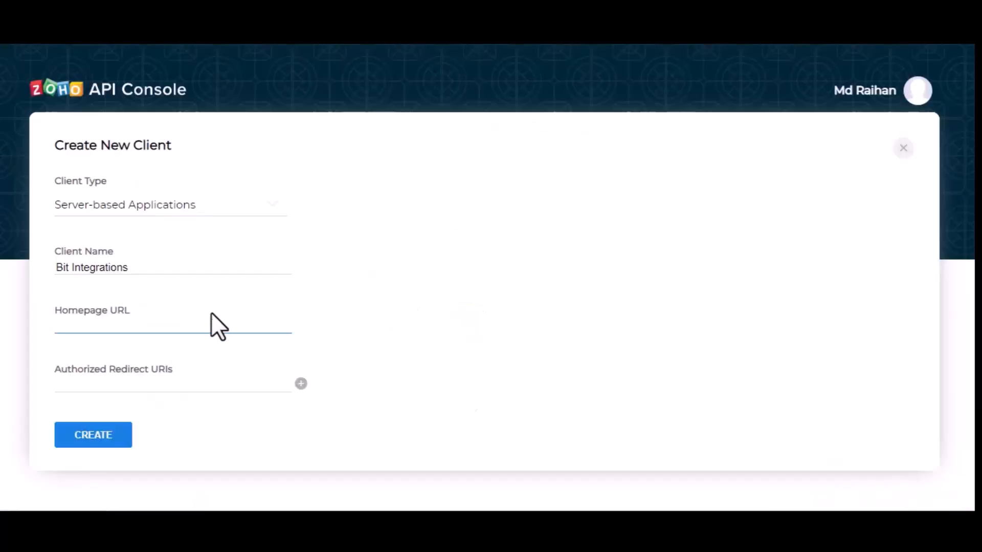
{"action": "key", "text": "ctrl+v"}
{"action": "key", "text": "ctrl+Tab"}
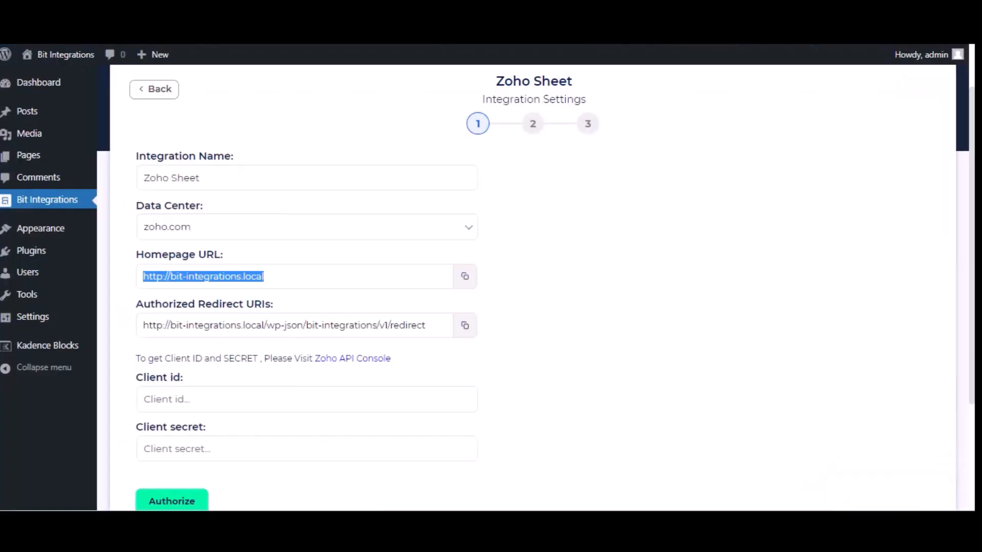
{"action": "left_click", "coordinate": [465, 325]}
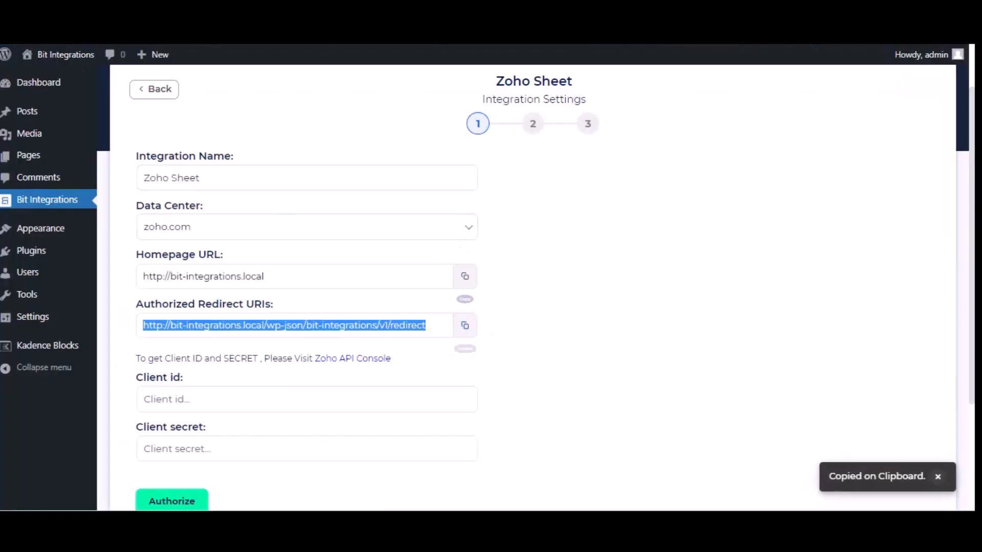
{"action": "key", "text": "ctrl+Tab"}
{"action": "left_click", "coordinate": [201, 389]}
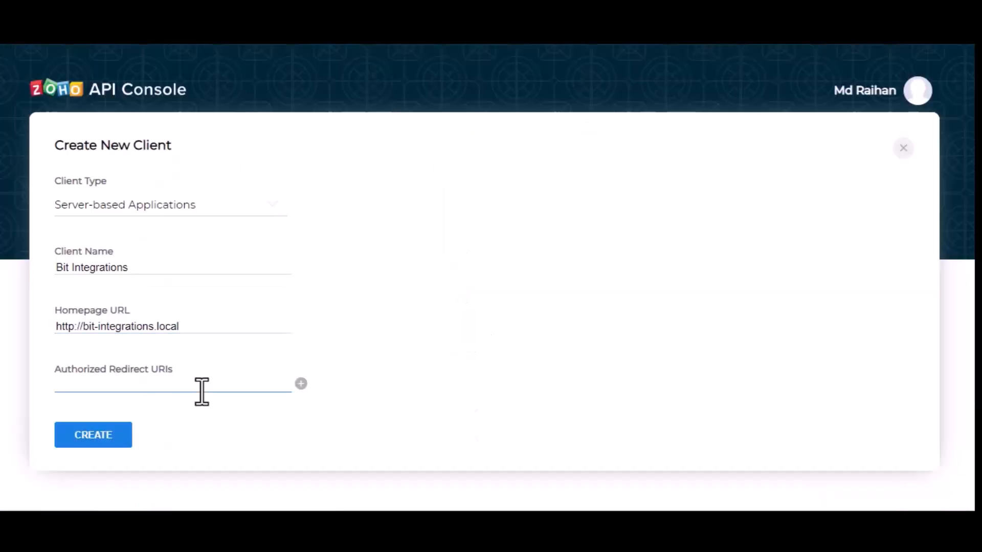
Paste the redirect URI, create the Zoho client, and copy its Client ID.
{"action": "key", "text": "ctrl+v"}
{"action": "left_click", "coordinate": [107, 444]}
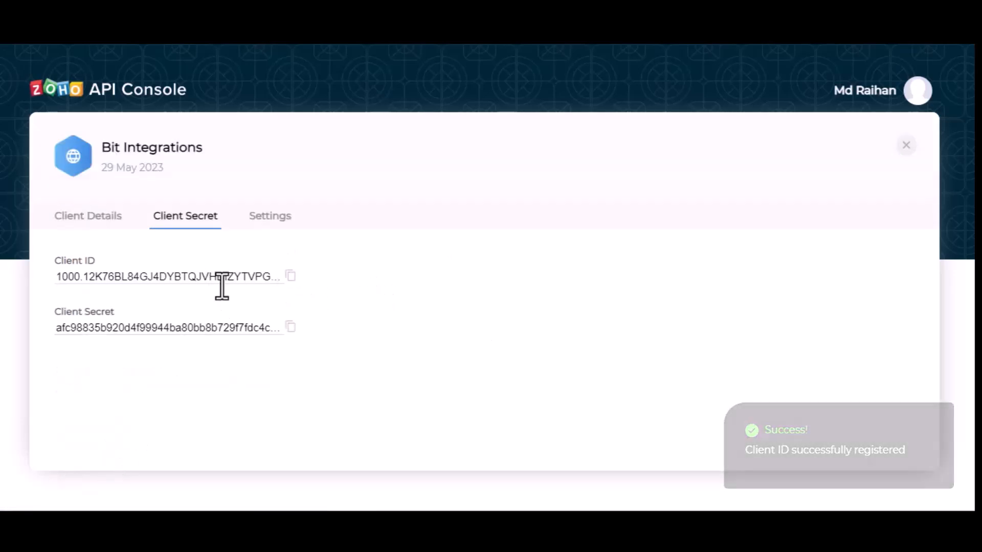
{"action": "left_click", "coordinate": [290, 278]}
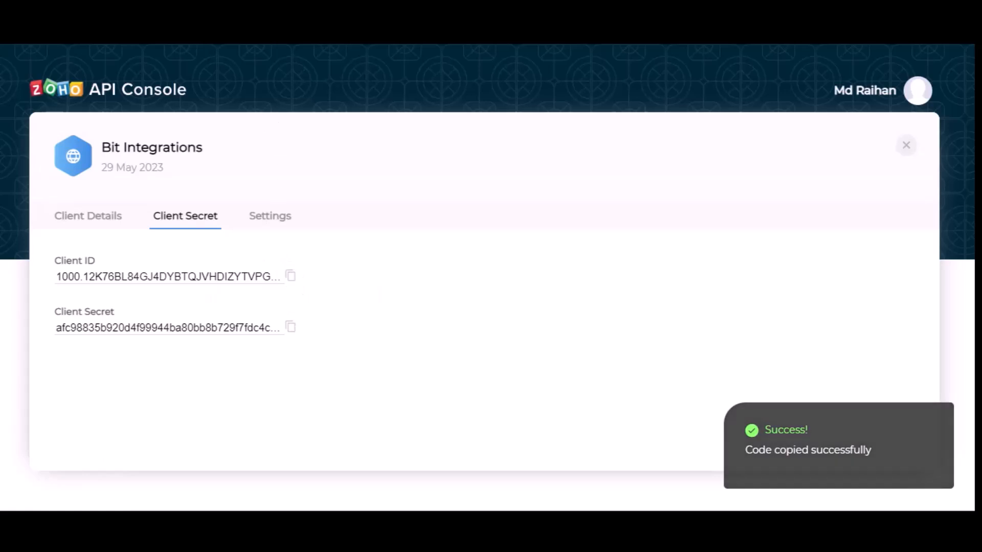
{"action": "key", "text": "ctrl+Tab"}
{"action": "left_click", "coordinate": [313, 401]}
Fill in the Zoho Client id and Client secret, then launch authorization.
{"action": "key", "text": "ctrl+v"}
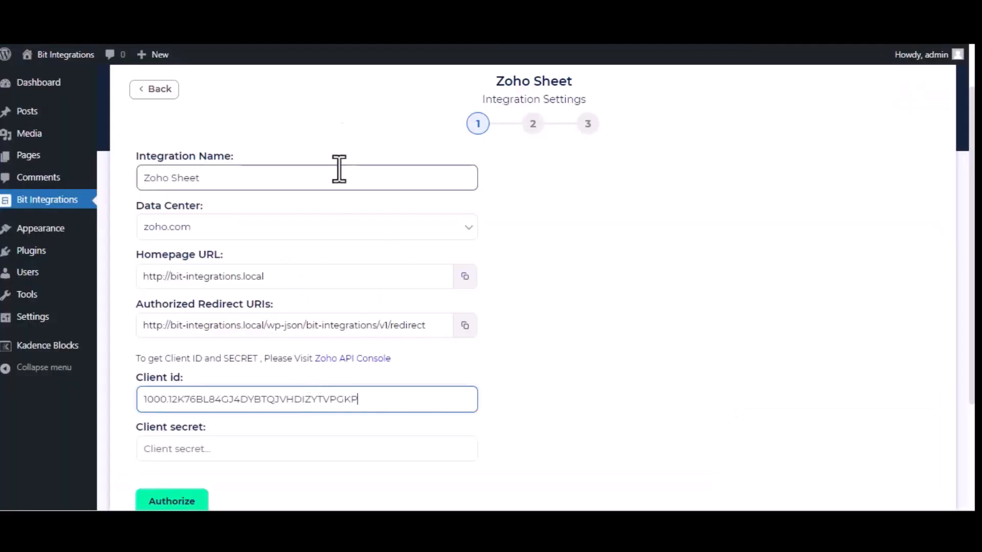
{"action": "key", "text": "ctrl+Tab"}
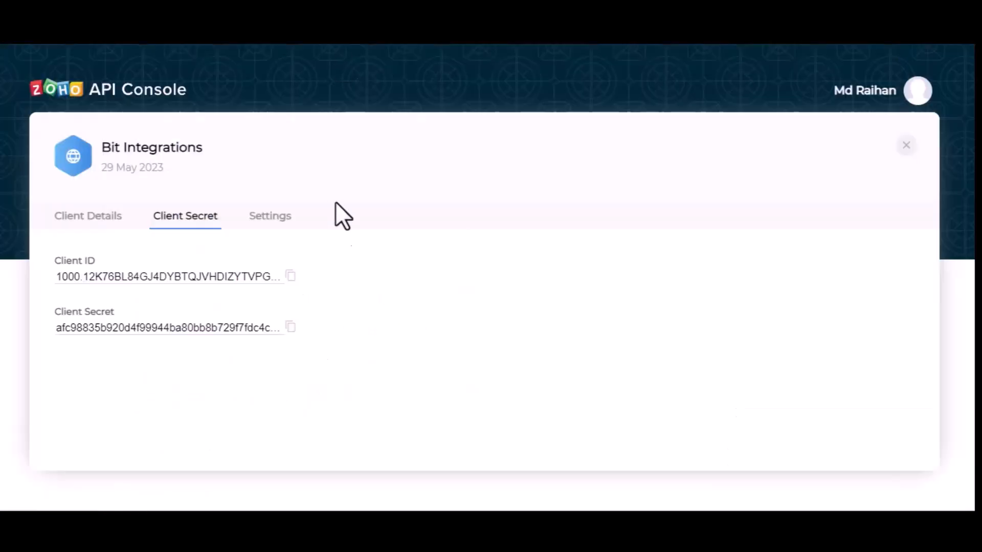
{"action": "left_click", "coordinate": [290, 328]}
{"action": "key", "text": "ctrl+Tab"}
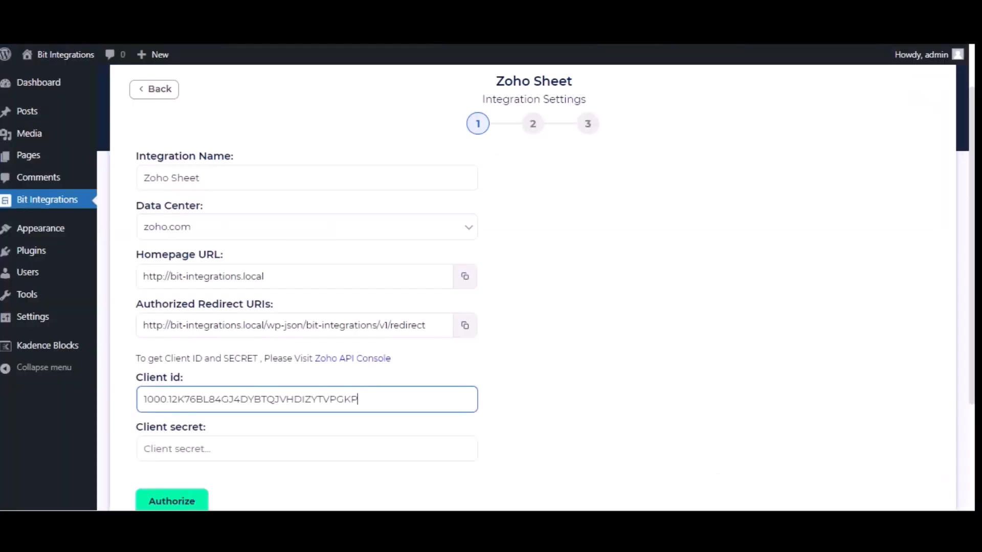
{"action": "left_click", "coordinate": [285, 447]}
{"action": "key", "text": "ctrl+v"}
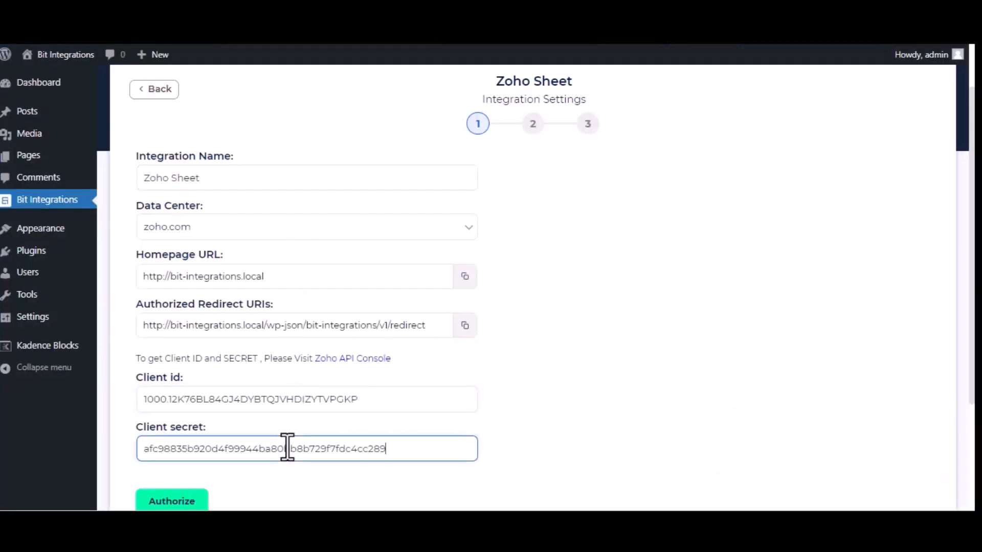
{"action": "left_click", "coordinate": [188, 501]}
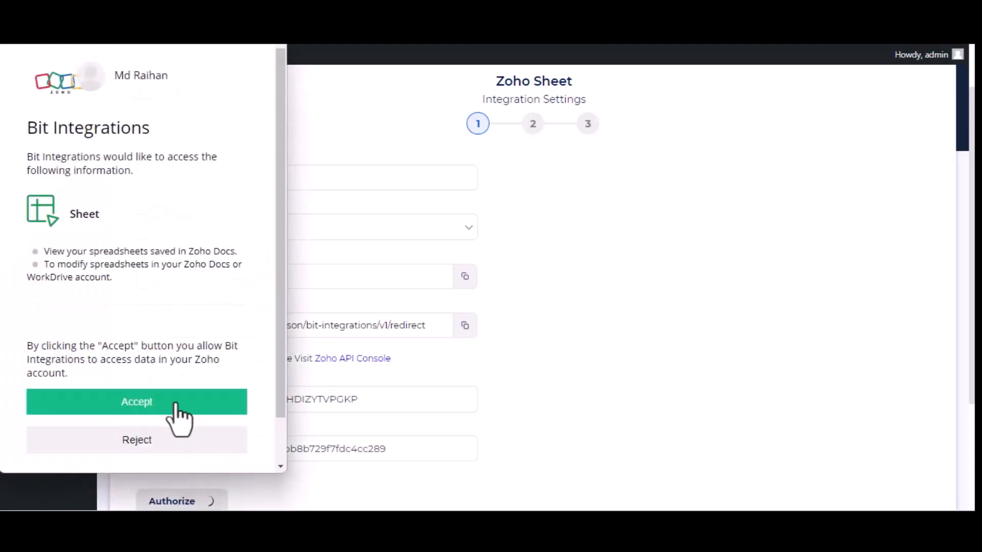
Accept Zoho Sheet access in the consent popup and advance to the workbook step.
{"action": "left_click", "coordinate": [176, 409]}
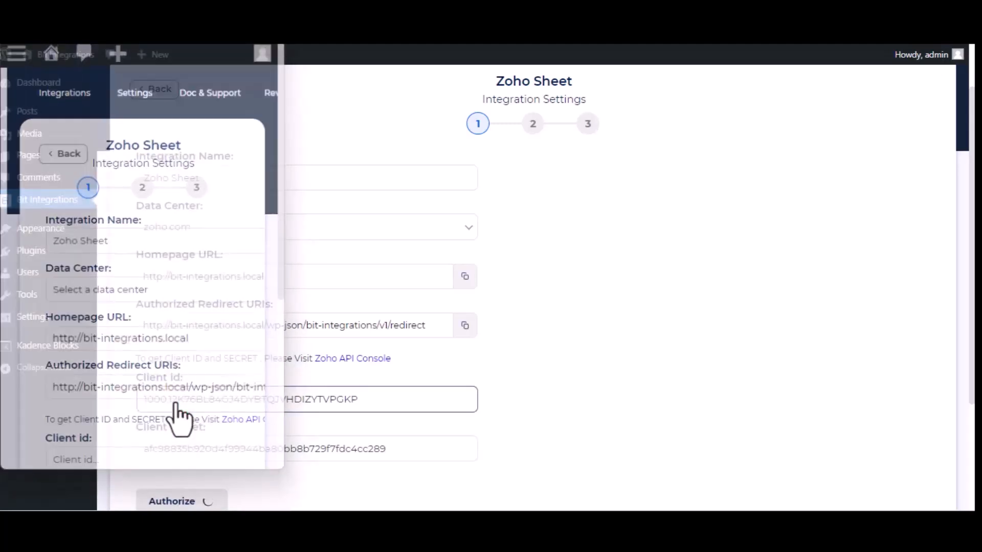
{"action": "scroll", "coordinate": [686, 330], "scroll_direction": "down", "scroll_amount": 3}
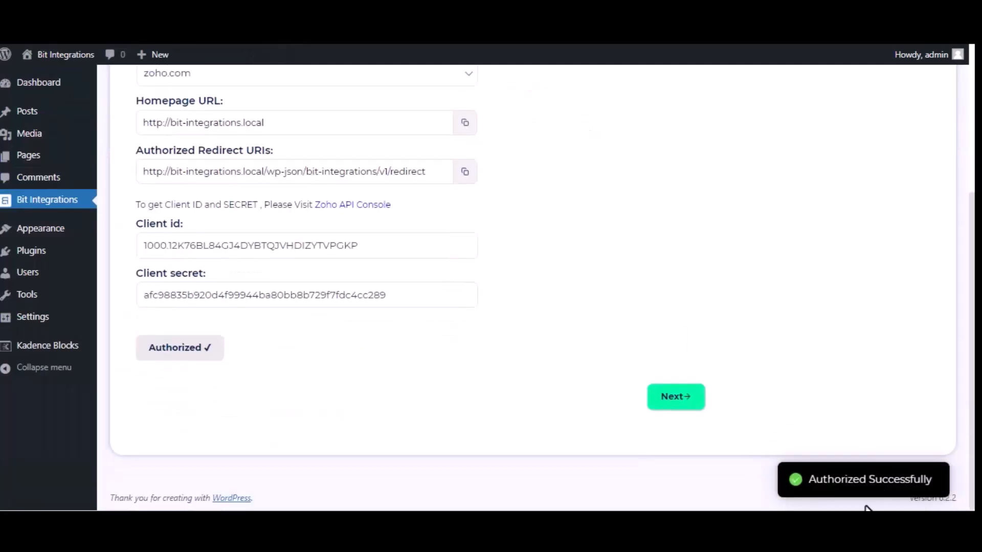
{"action": "left_click", "coordinate": [663, 404]}
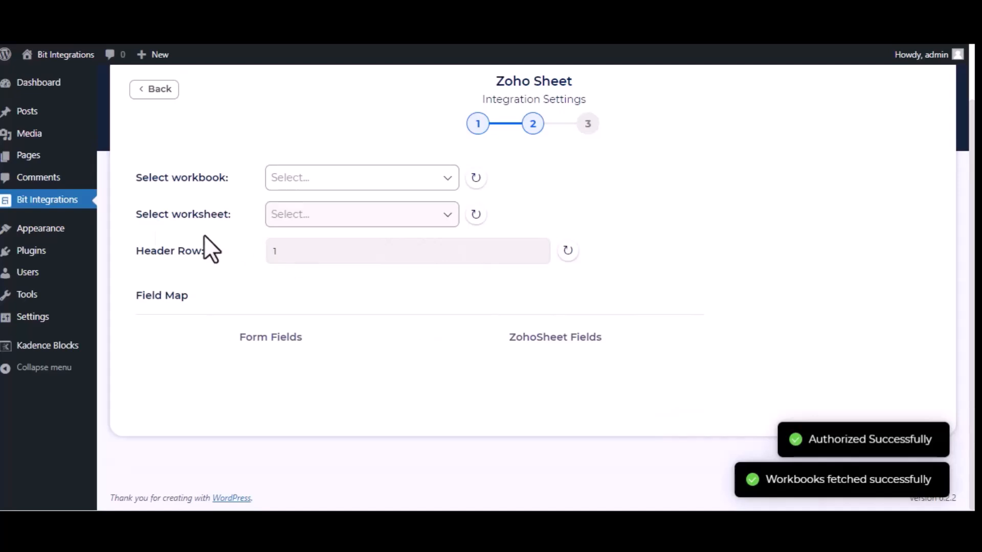
Target the 'Bit Integrations' workbook and its 'Sheet1' worksheet for the Zoho Sheet integration.
{"action": "left_click", "coordinate": [354, 179]}
{"action": "left_click", "coordinate": [353, 205]}
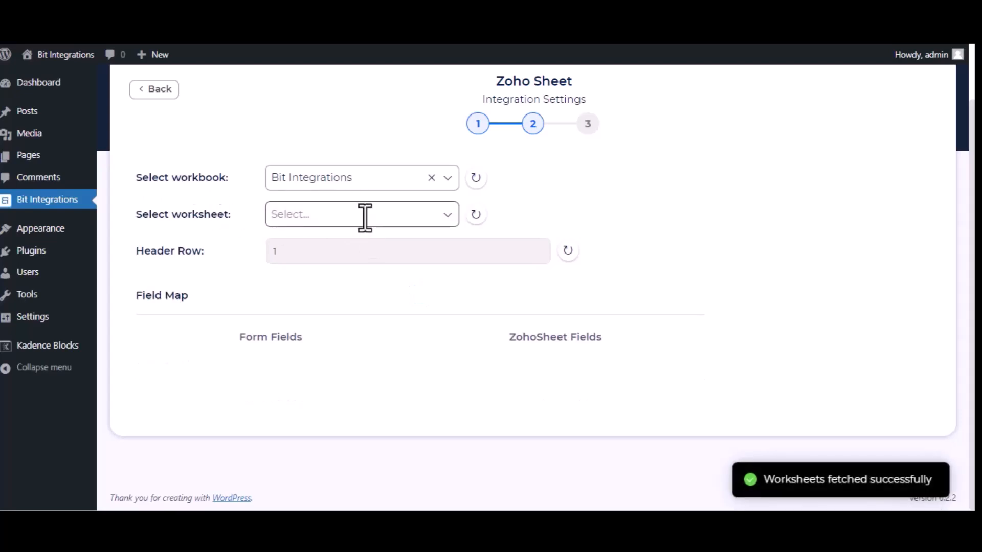
{"action": "left_click", "coordinate": [364, 216]}
{"action": "left_click", "coordinate": [351, 252]}
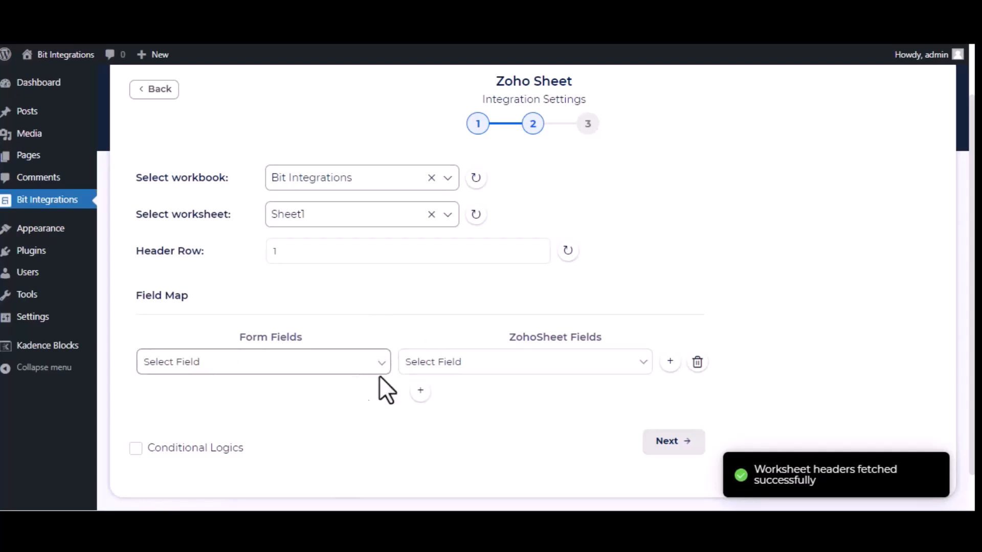
Map the form's Name and Email fields to the sheet's Name and Email columns.
{"action": "left_click", "coordinate": [302, 364]}
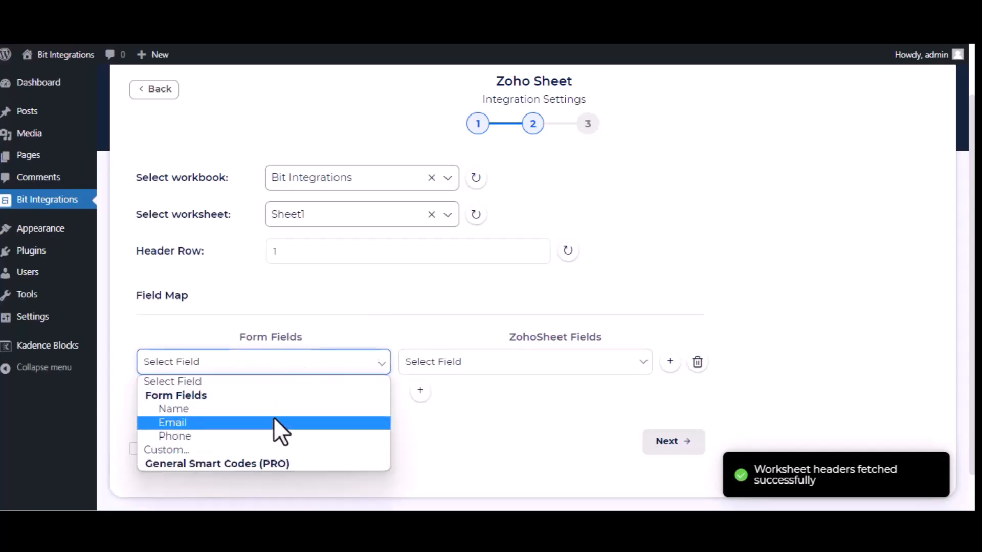
{"action": "left_click", "coordinate": [277, 409]}
{"action": "left_click", "coordinate": [477, 365]}
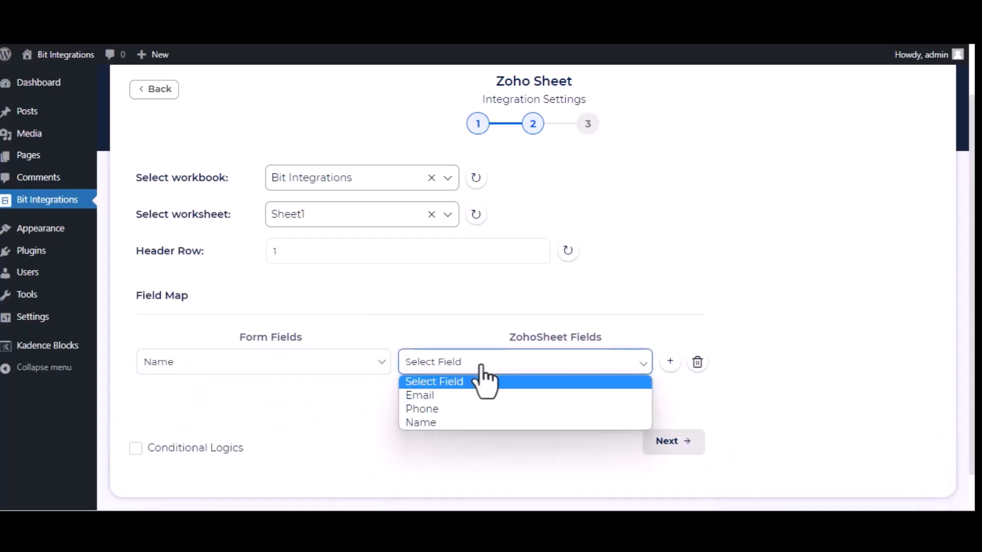
{"action": "left_click", "coordinate": [480, 418]}
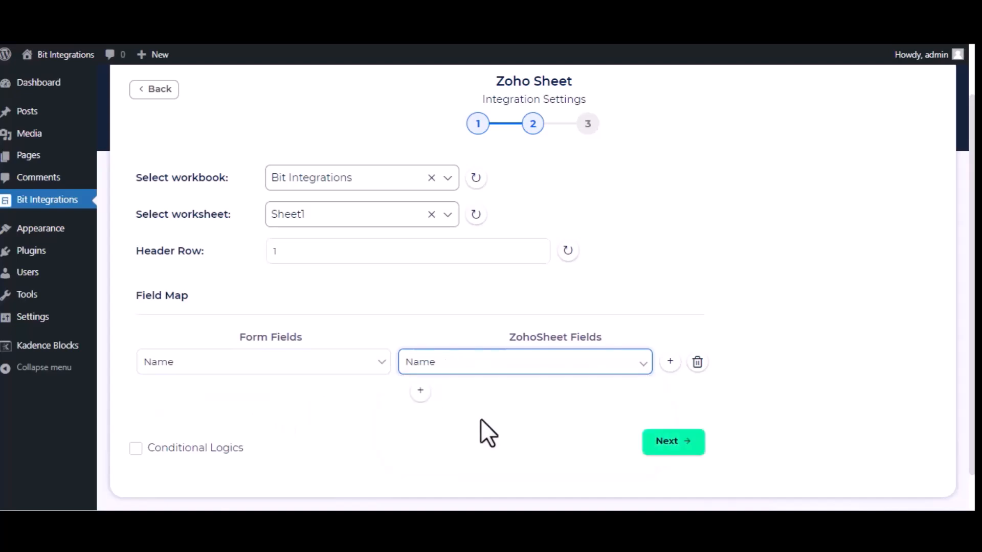
{"action": "left_click", "coordinate": [418, 393]}
{"action": "left_click", "coordinate": [316, 399]}
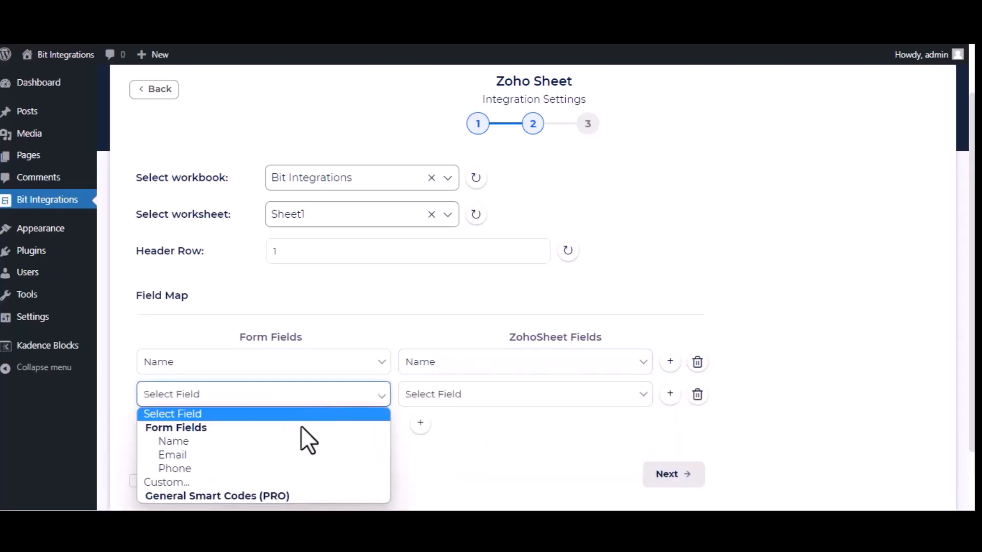
{"action": "left_click", "coordinate": [305, 455]}
{"action": "left_click", "coordinate": [593, 404]}
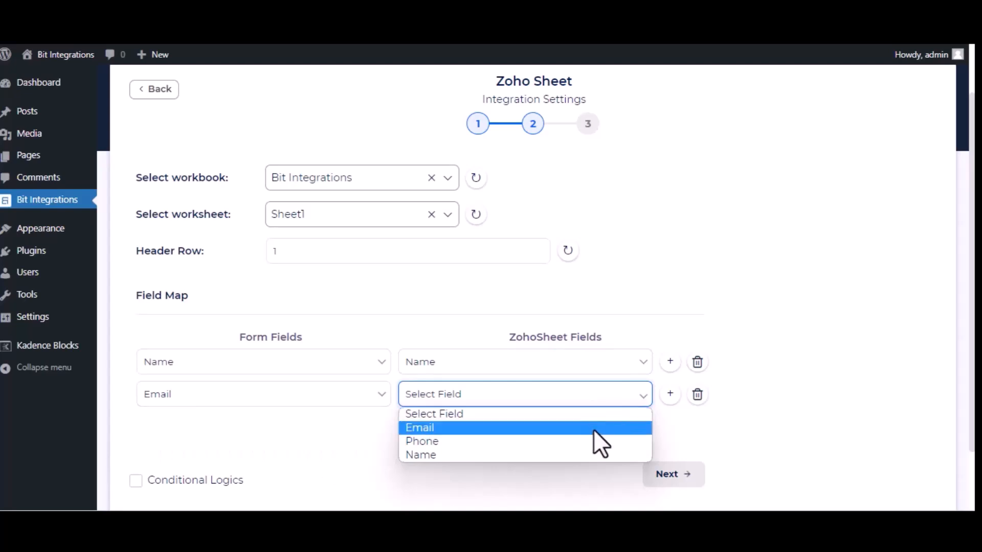
{"action": "left_click", "coordinate": [594, 431]}
Map Phone to the sheet's Phone column, then finish and save the integration.
{"action": "left_click", "coordinate": [419, 424]}
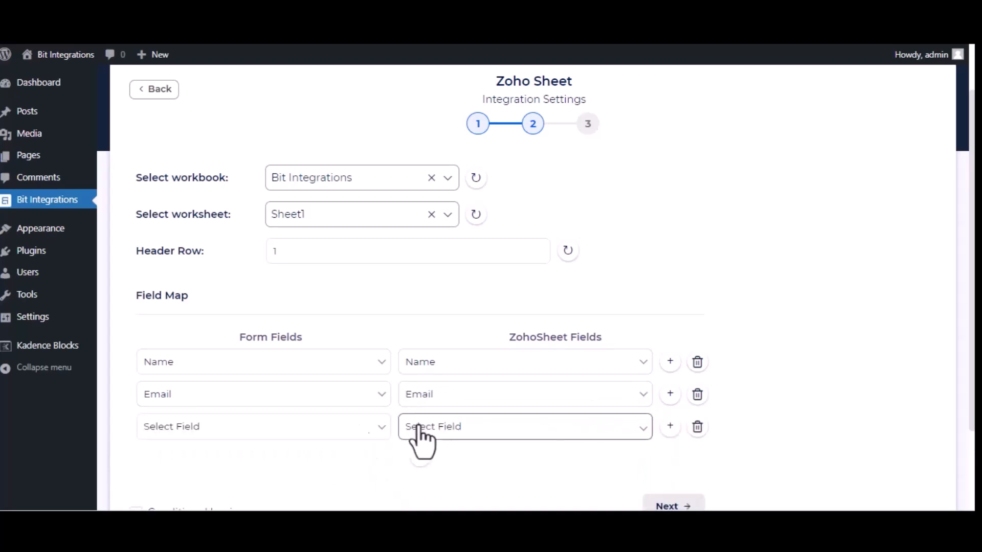
{"action": "left_click", "coordinate": [306, 432]}
{"action": "left_click", "coordinate": [259, 379]}
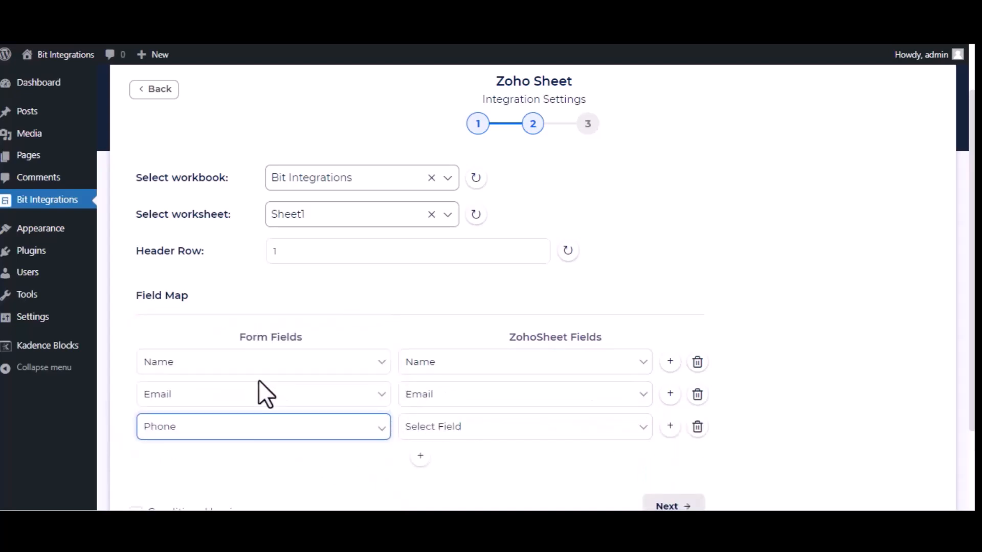
{"action": "left_click", "coordinate": [532, 436]}
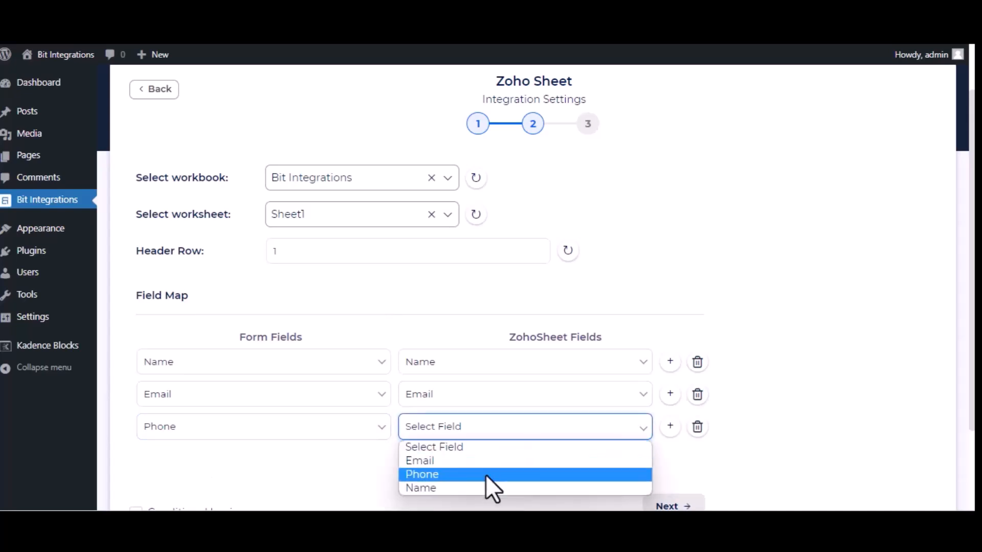
{"action": "left_click", "coordinate": [487, 477]}
{"action": "scroll", "coordinate": [487, 486], "scroll_direction": "down", "scroll_amount": 2}
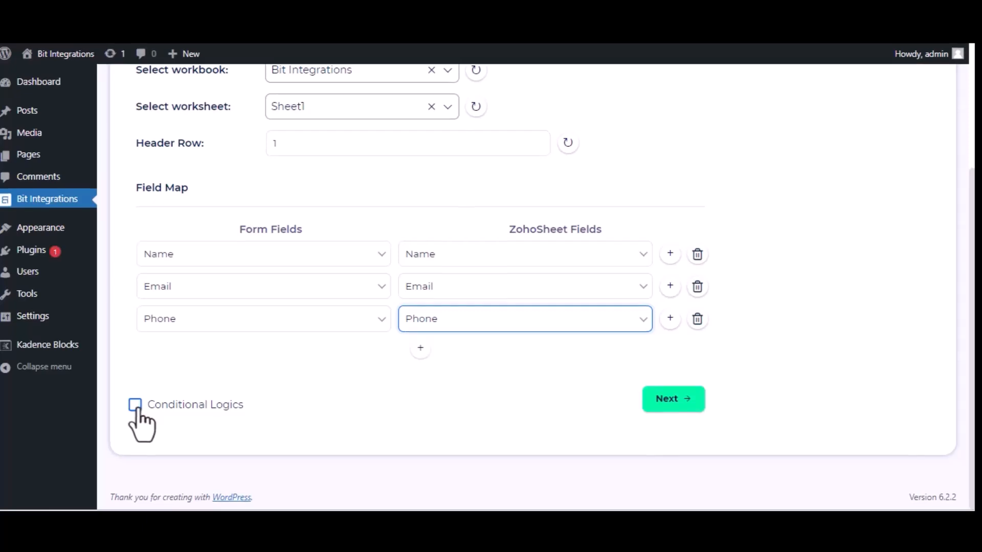
{"action": "left_click", "coordinate": [657, 402]}
{"action": "left_click", "coordinate": [537, 234]}
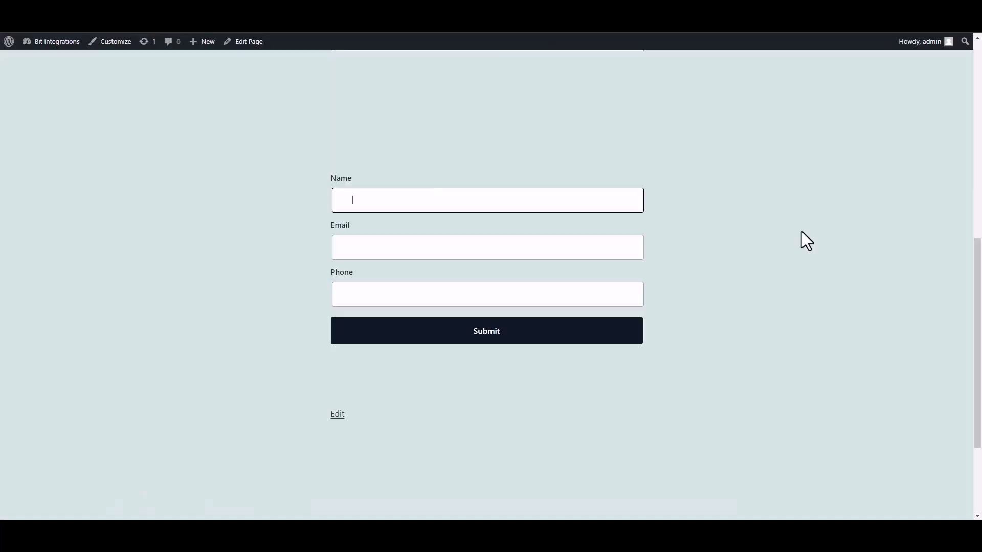
Fill the form's Name field with a test name, plus an email address and phone number.
{"action": "type", "text": "Bit INTEGRAT"}
{"action": "key", "text": "BackSpace"}
{"action": "key", "text": "BackSpace"}
{"action": "type", "text": "ntegration"}
{"action": "left_click", "coordinate": [561, 250]}
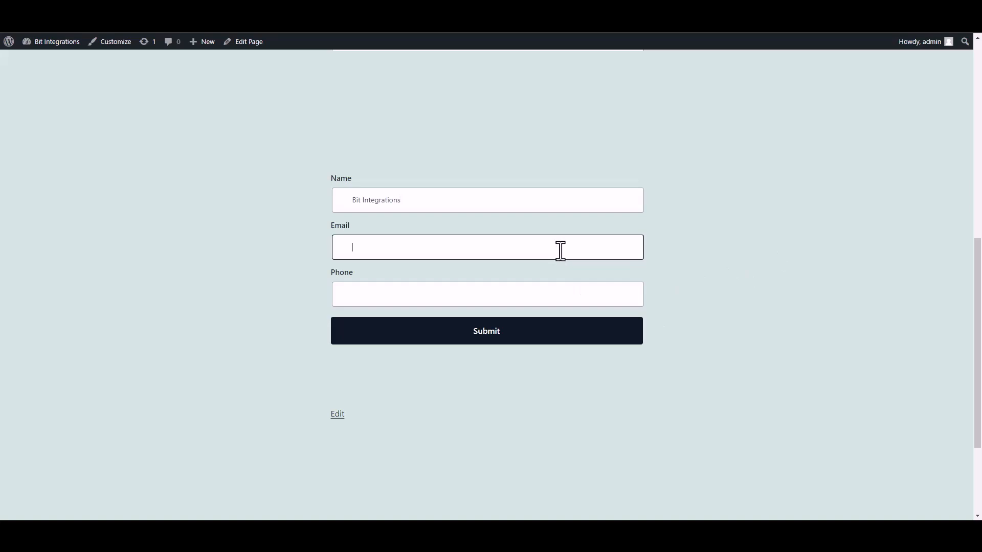
{"action": "left_click", "coordinate": [609, 299]}
{"action": "type", "text": "444555666"}
Submit the test entry and highlight the successful-submission confirmation message.
{"action": "left_click", "coordinate": [621, 333]}
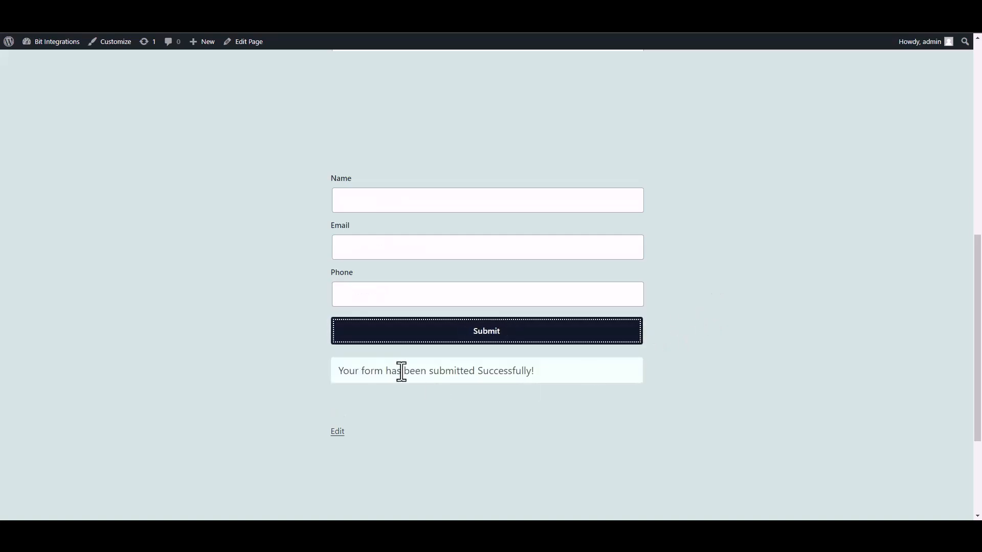
{"action": "left_click_drag", "start_coordinate": [338, 370], "coordinate": [530, 378]}
{"action": "left_click", "coordinate": [698, 387]}
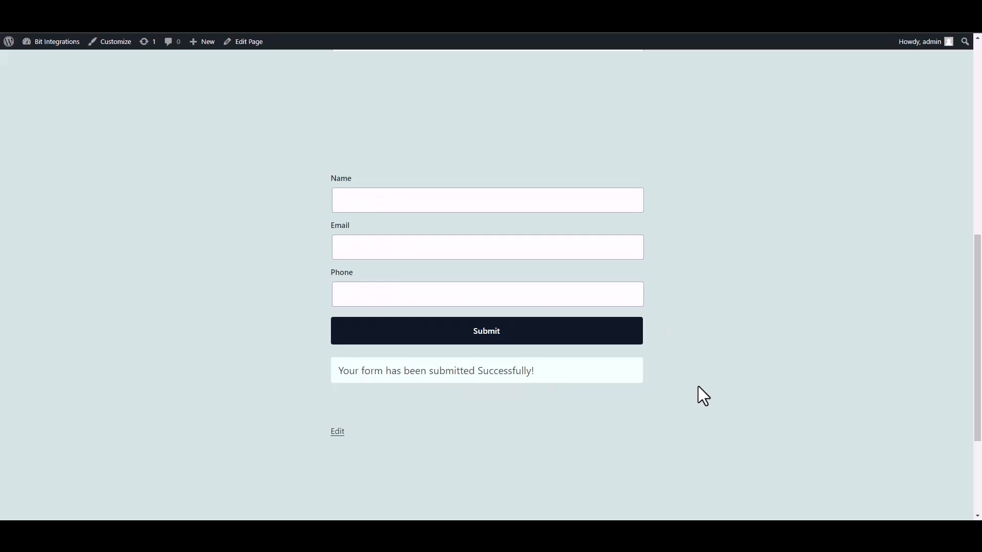